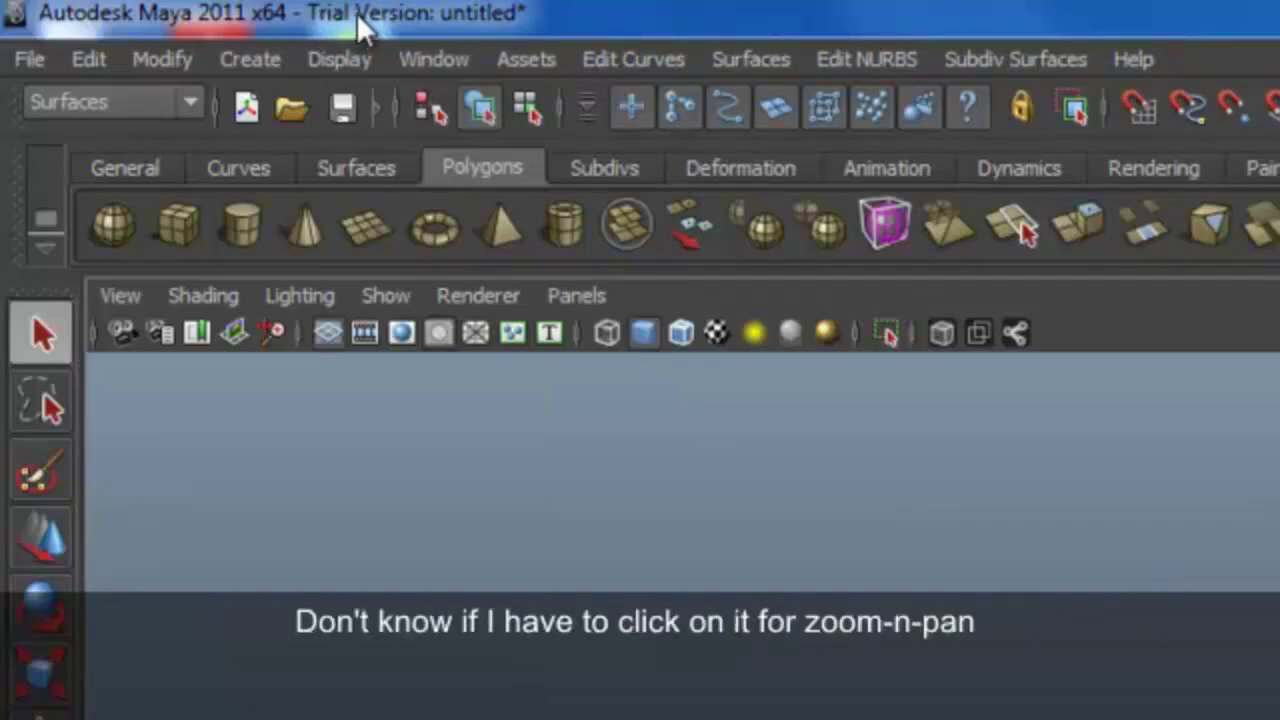
# Un-maximize the Maya 2011 main window into a smaller framed window
pyautogui.doubleClick(354, 12)
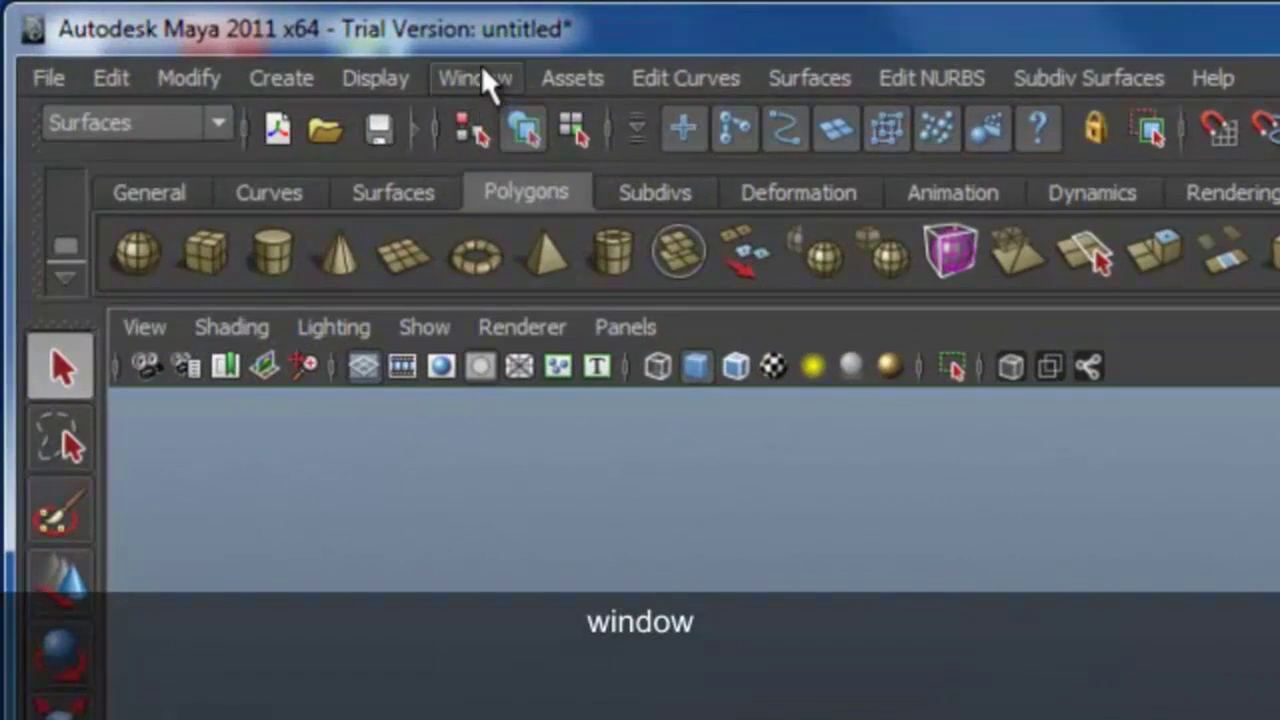
# Bring up the Window menu's Settings/Preferences submenu
pyautogui.click(484, 80)
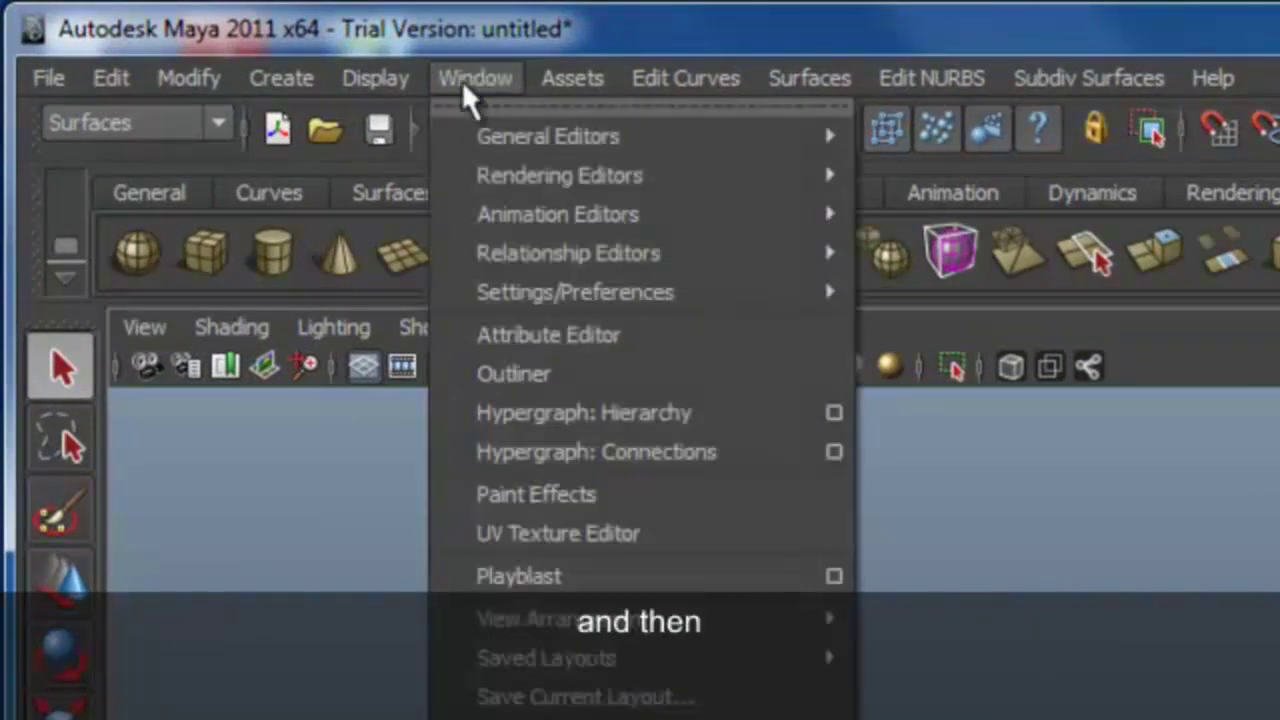
pyautogui.moveTo(575, 292)
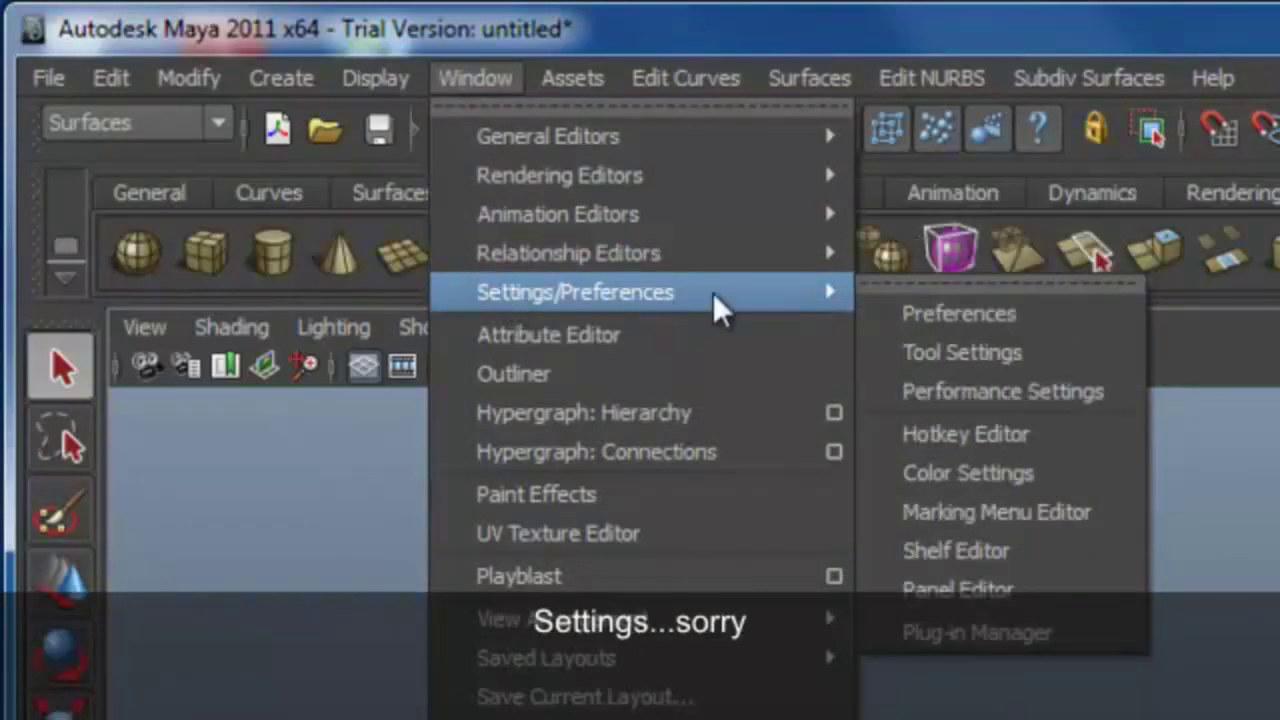
# Open the Preferences window on the General Interface Preferences page
pyautogui.click(967, 312)
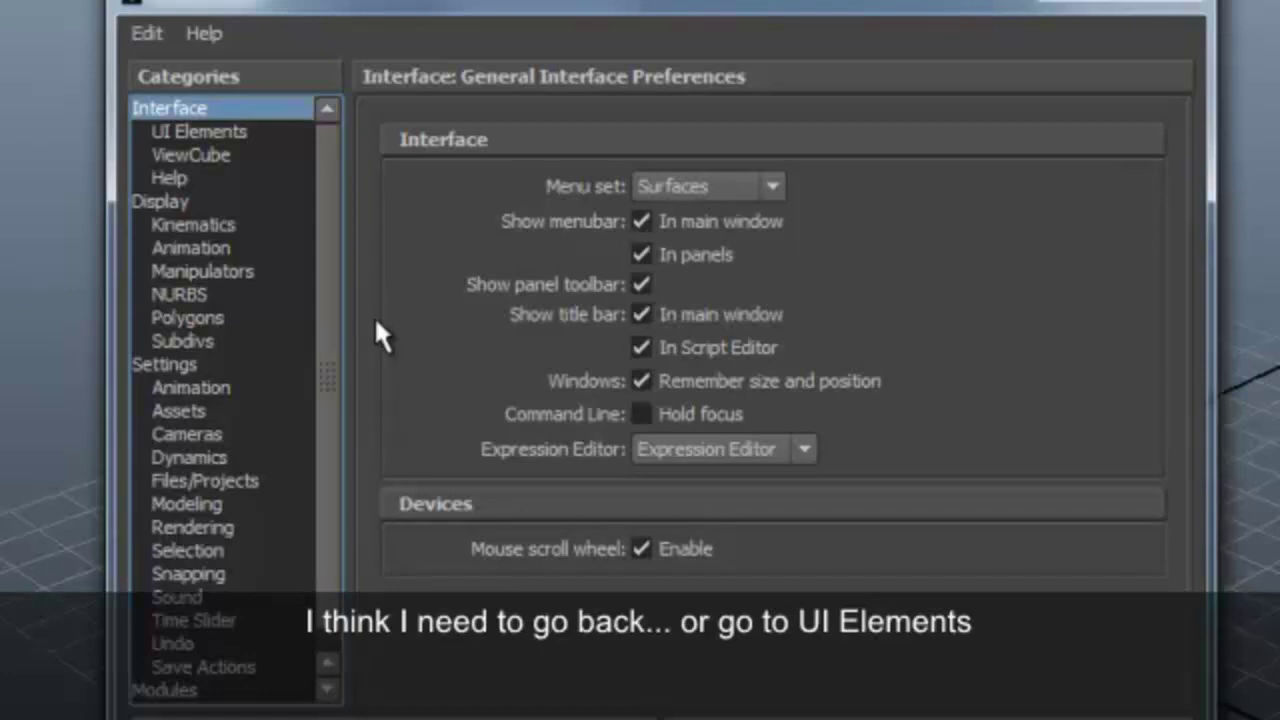
# Switch Preferences to the Interface UI Elements page and check the Edit menu's options
pyautogui.click(212, 131)
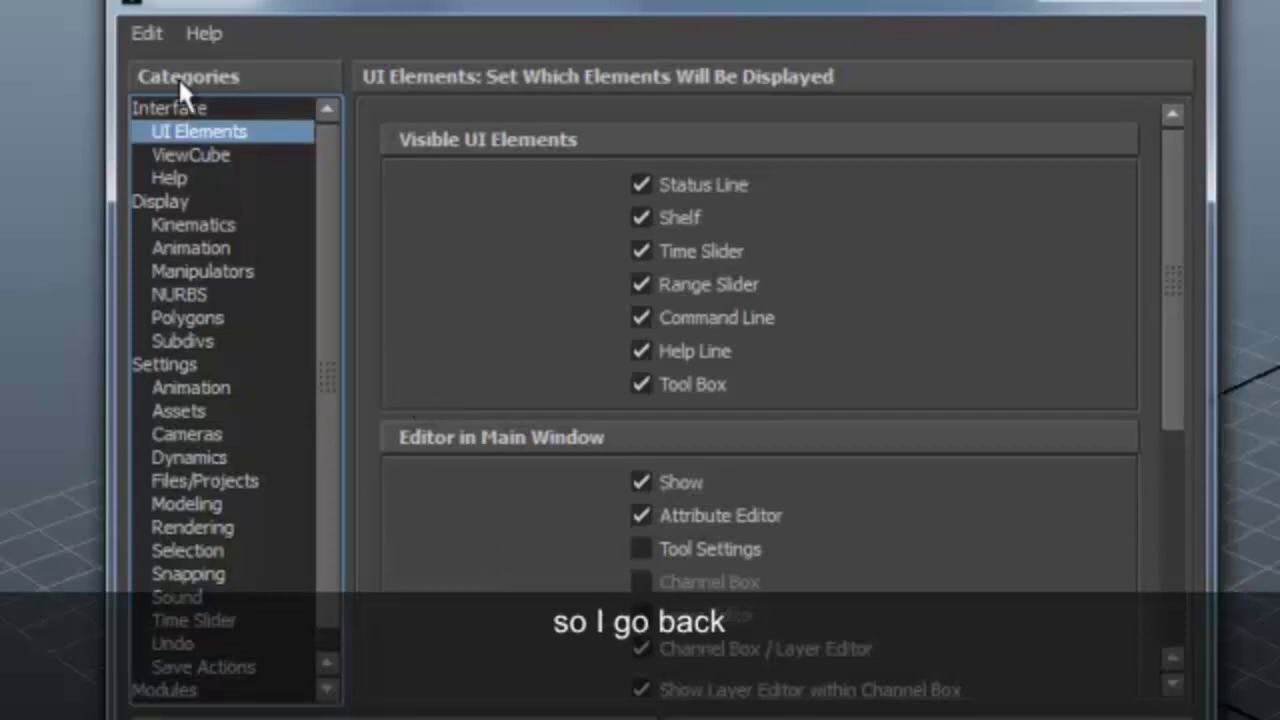
pyautogui.click(143, 30)
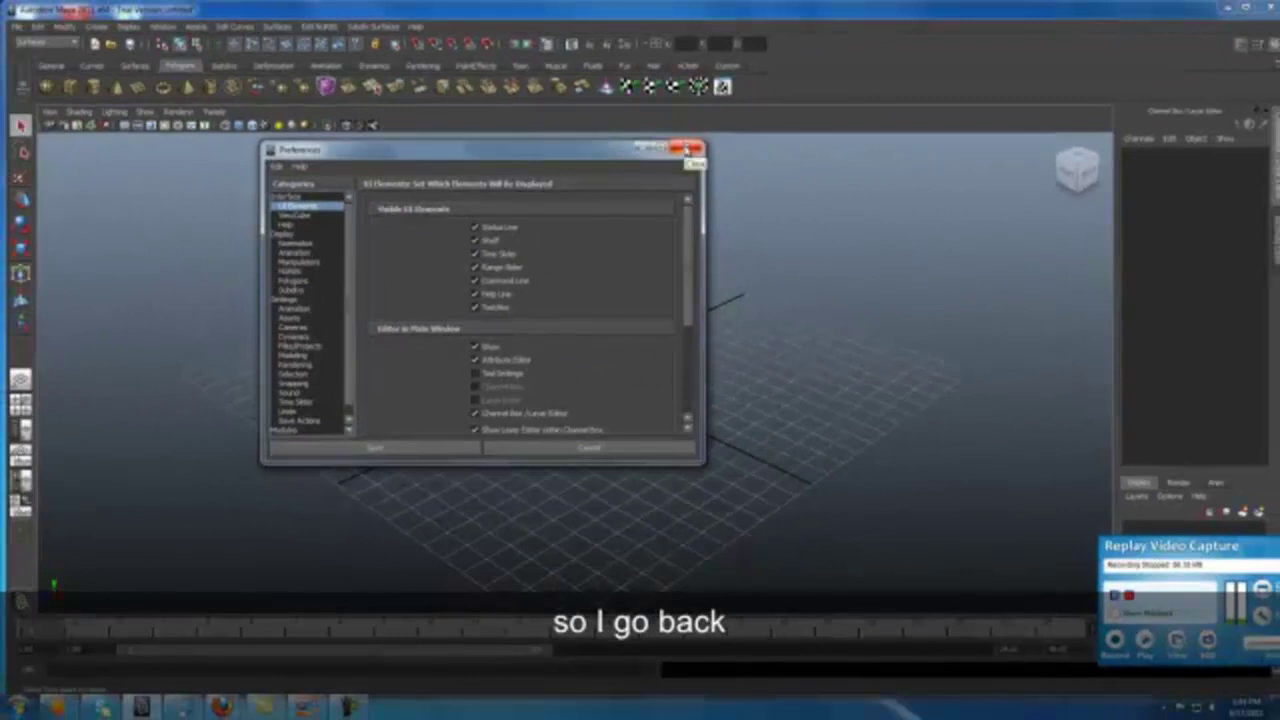
# Close the Preferences window and browse the menus for the Tool Box UI element
pyautogui.click(686, 149)
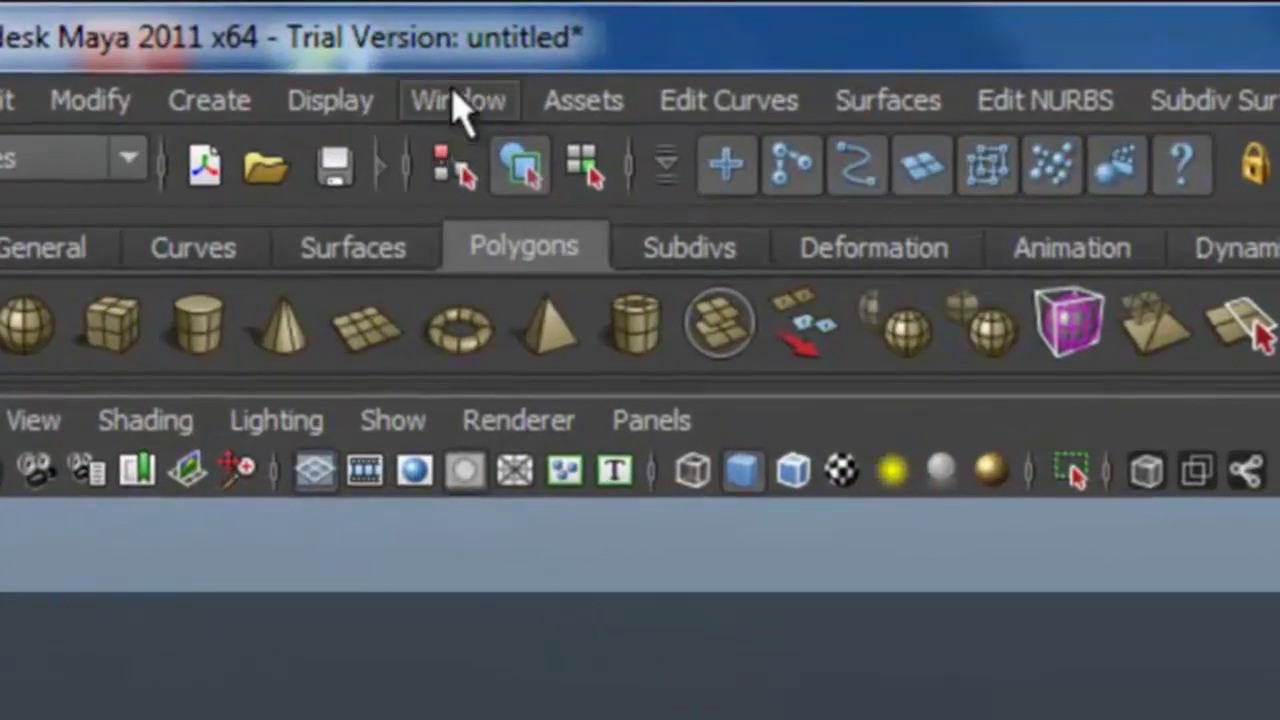
pyautogui.click(458, 103)
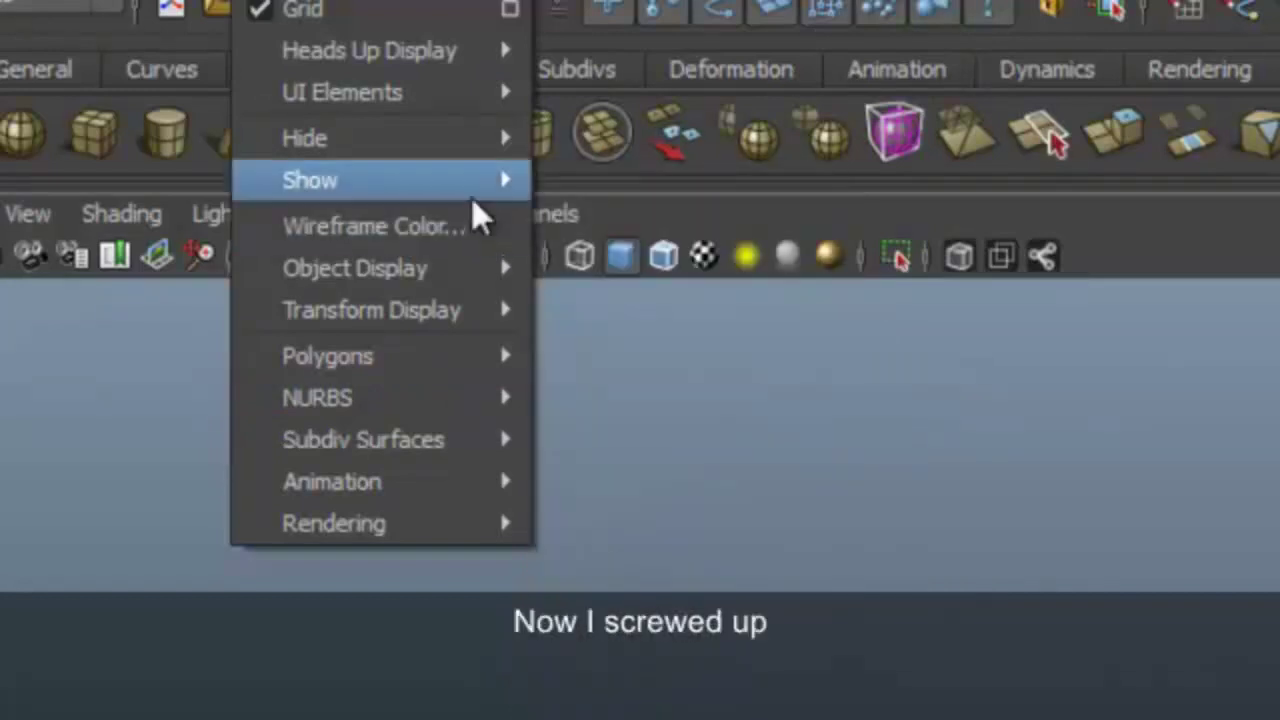
pyautogui.moveTo(420, 121)
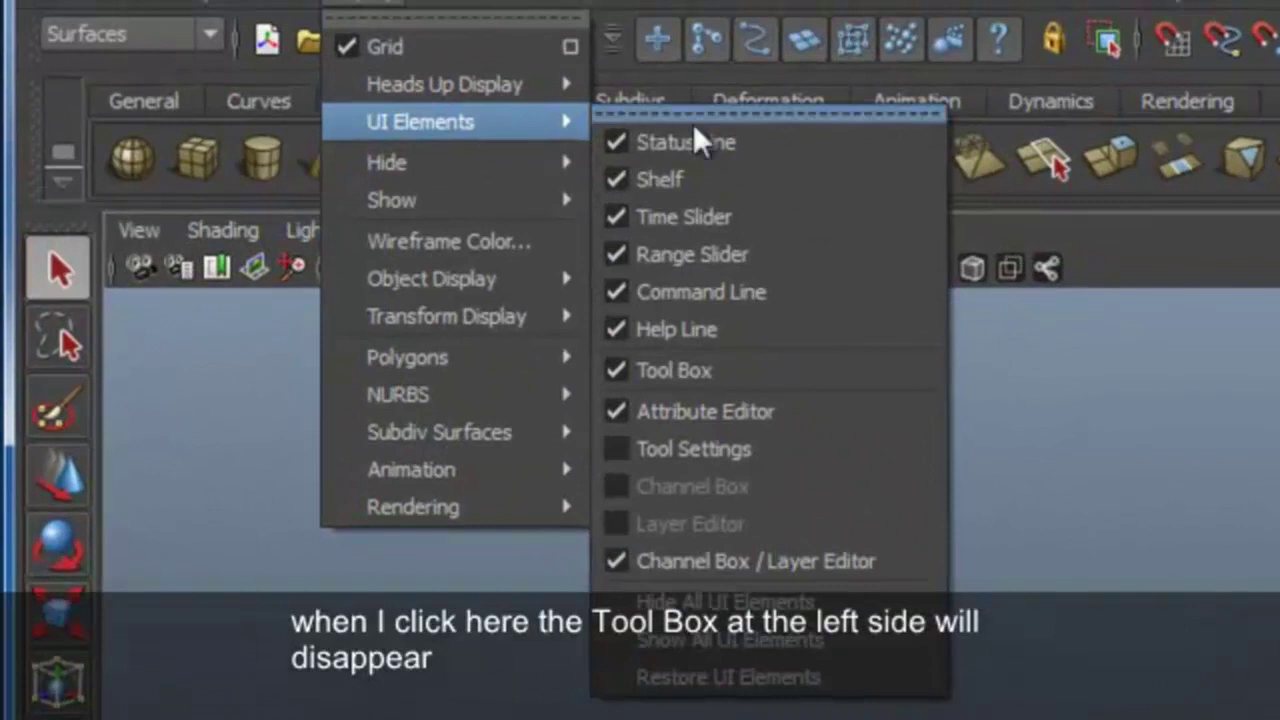
pyautogui.click(612, 372)
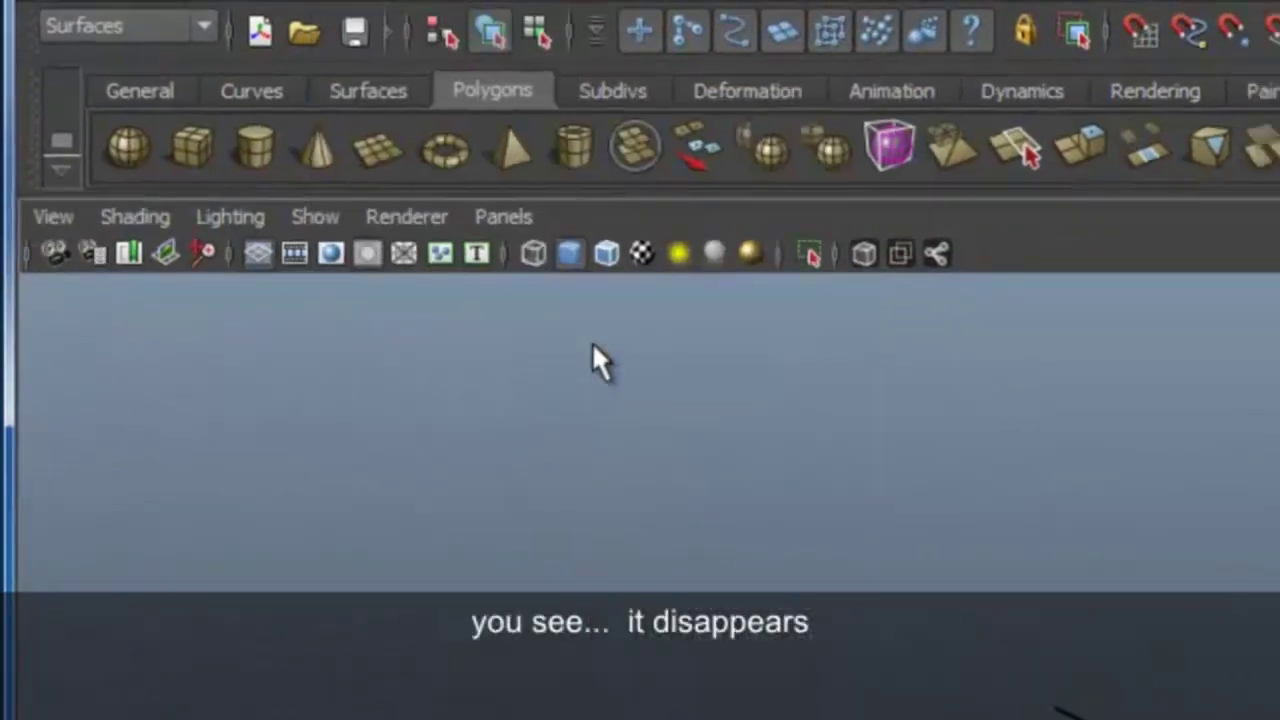